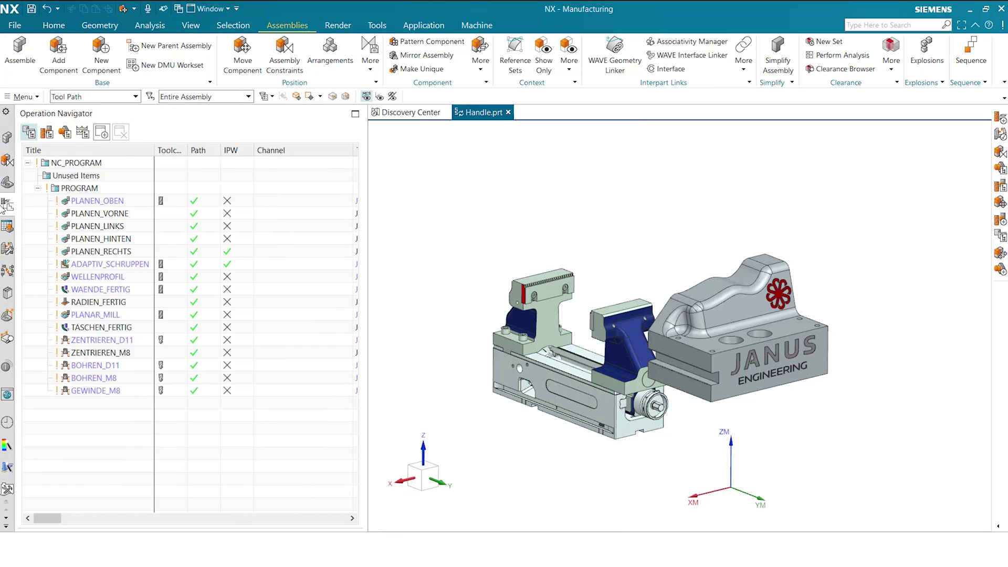
Step: Show the Assembly Navigator with Teil_MP and 5X_Spanner_GPS, select then clear the vise, and orbit
click(10, 140)
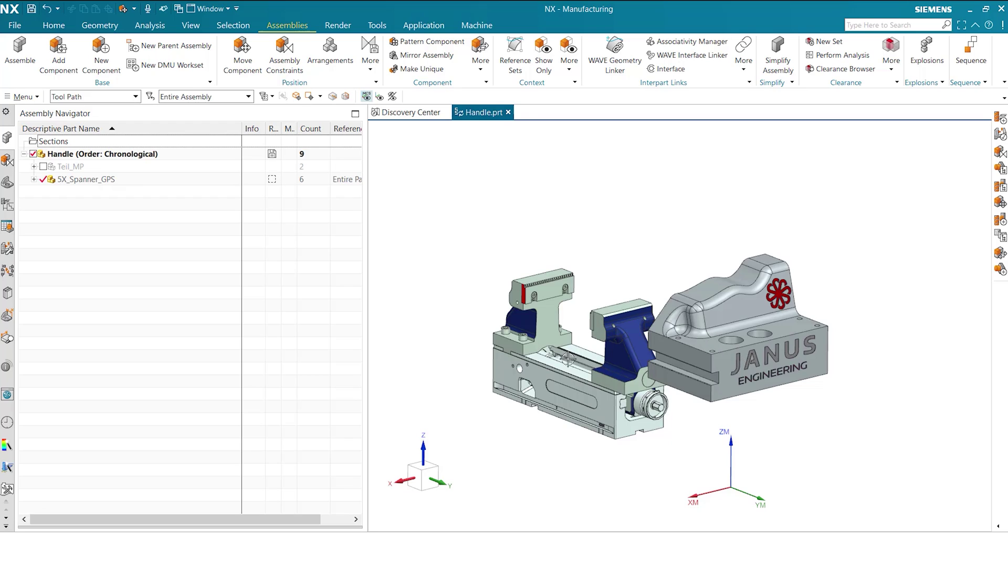
click(107, 179)
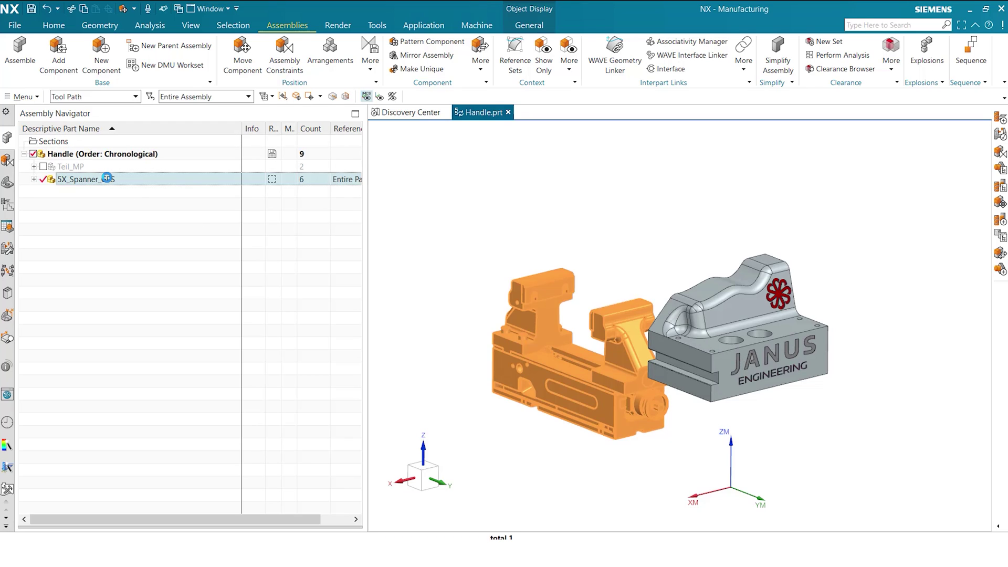
click(109, 203)
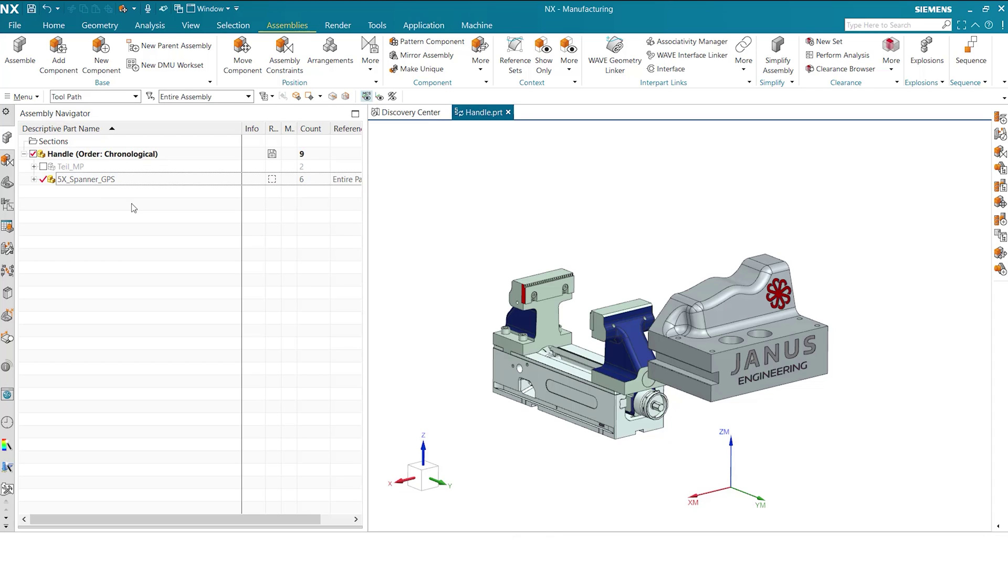
middle_drag(922, 440, 828, 431)
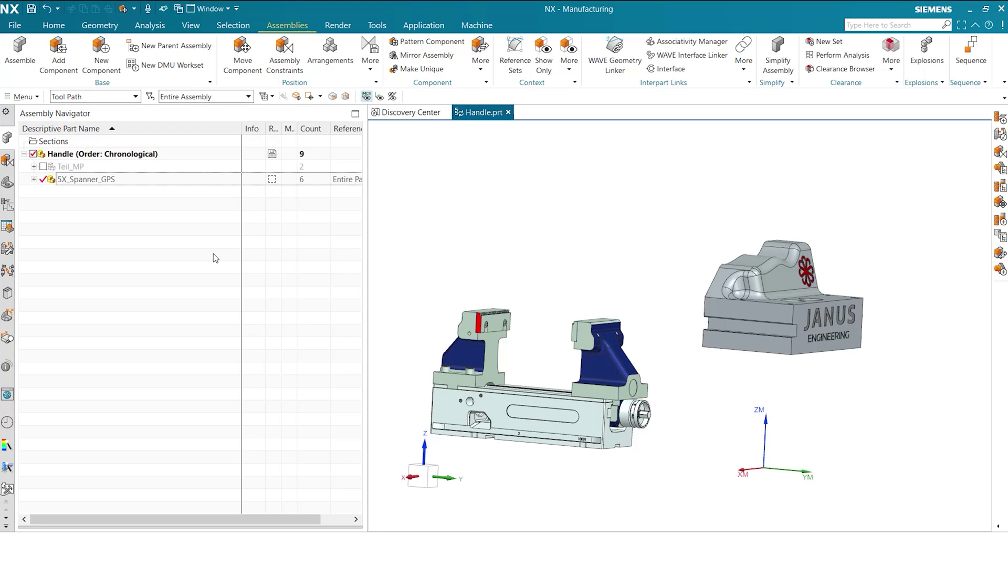
Step: Move 5X_Spanner_GPS with Move Component, nudging the vise slightly and keeping the dialog clear
right_click(85, 181)
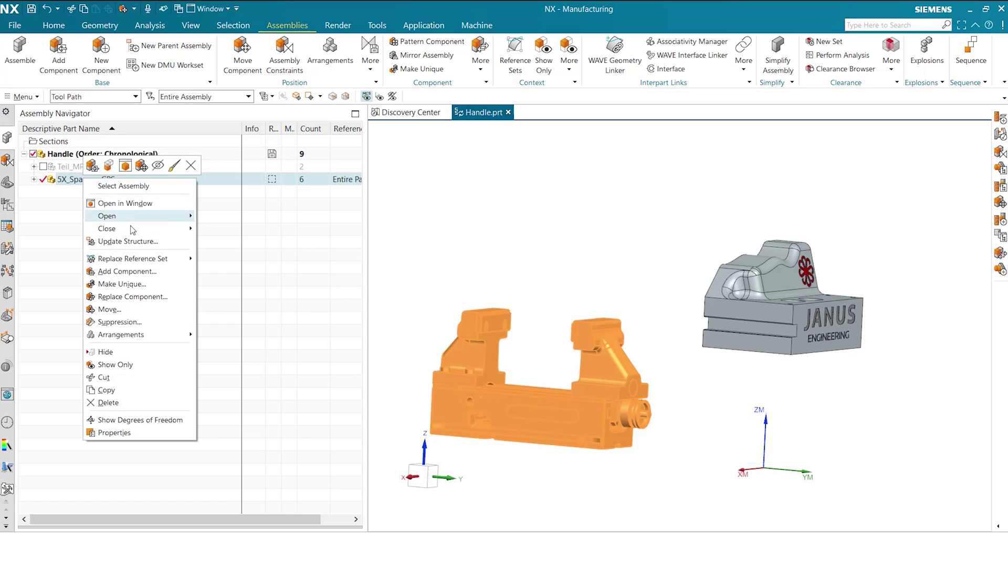
click(125, 309)
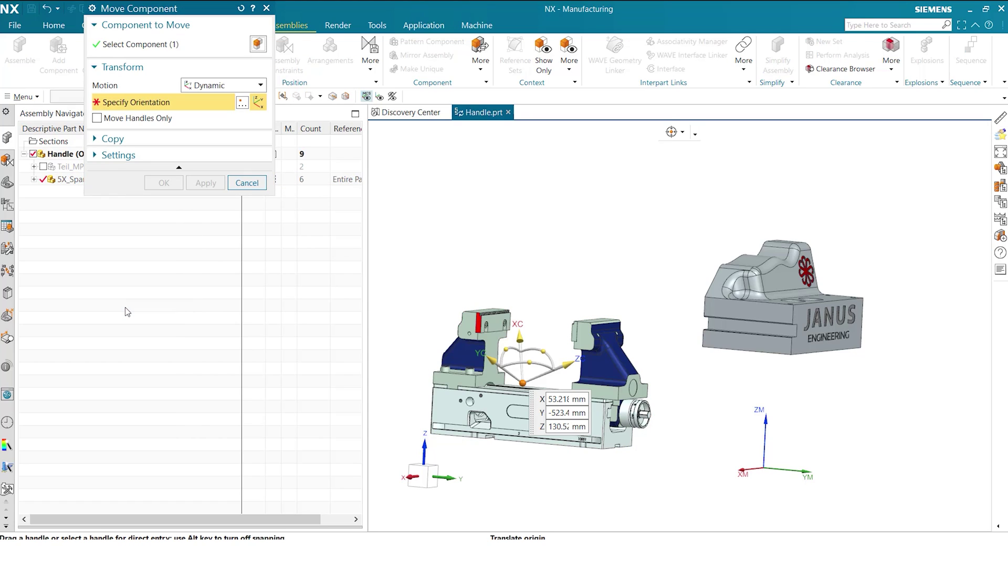
drag(203, 11, 262, 211)
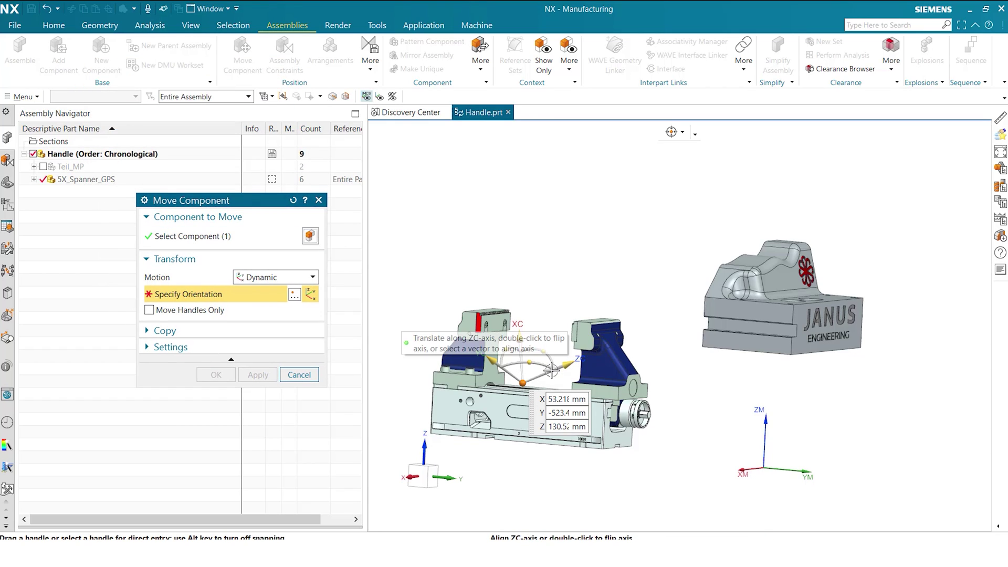
mouse_move(535, 381)
mouse_down()
mouse_move(625, 413)
mouse_move(587, 368)
mouse_move(491, 350)
mouse_move(549, 311)
mouse_move(549, 353)
mouse_up()
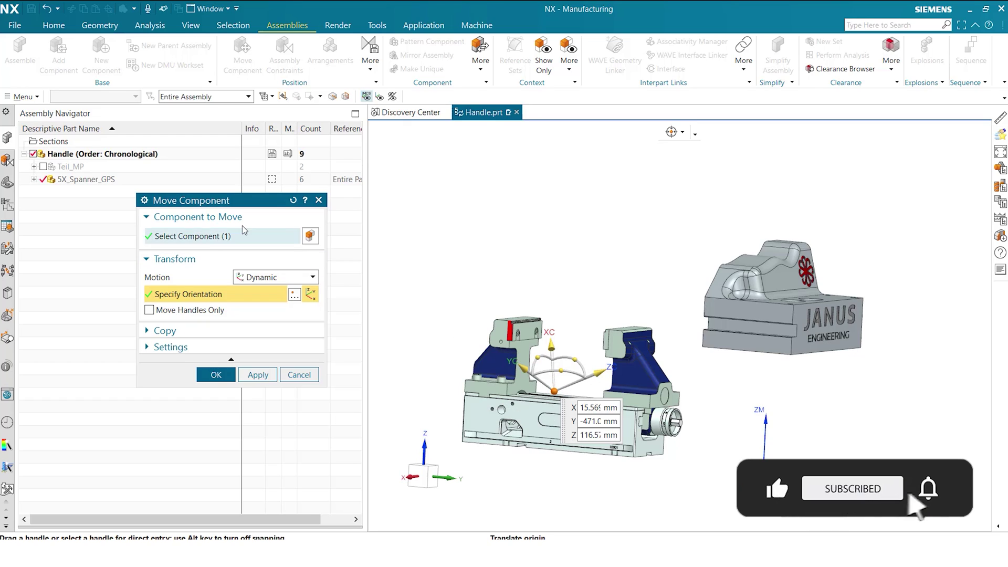
drag(213, 204, 227, 178)
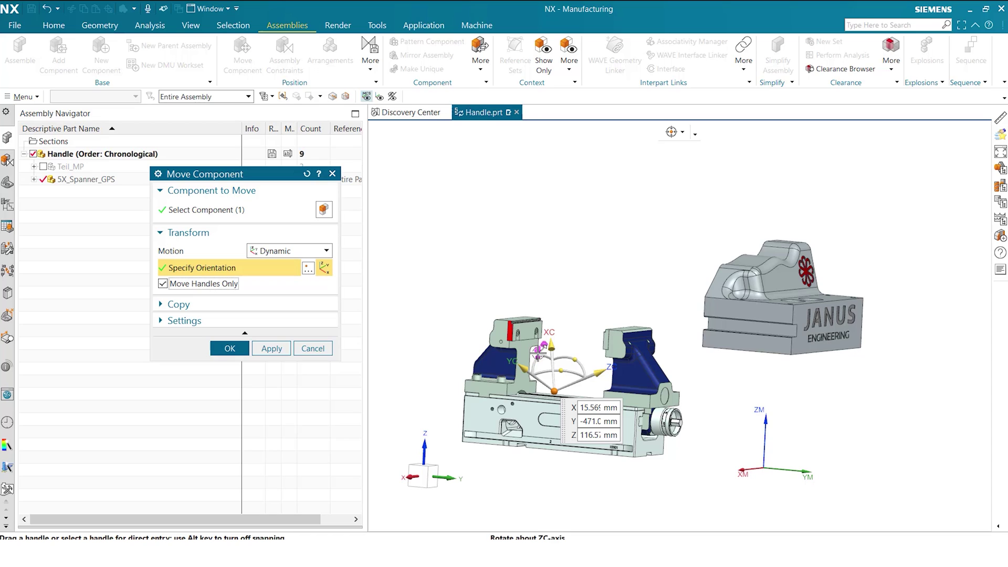
Step: Rotate the move handles about 10 degrees and apply an offset along the ZC axis
mouse_move(561, 369)
mouse_down()
mouse_move(578, 380)
mouse_move(557, 381)
mouse_up()
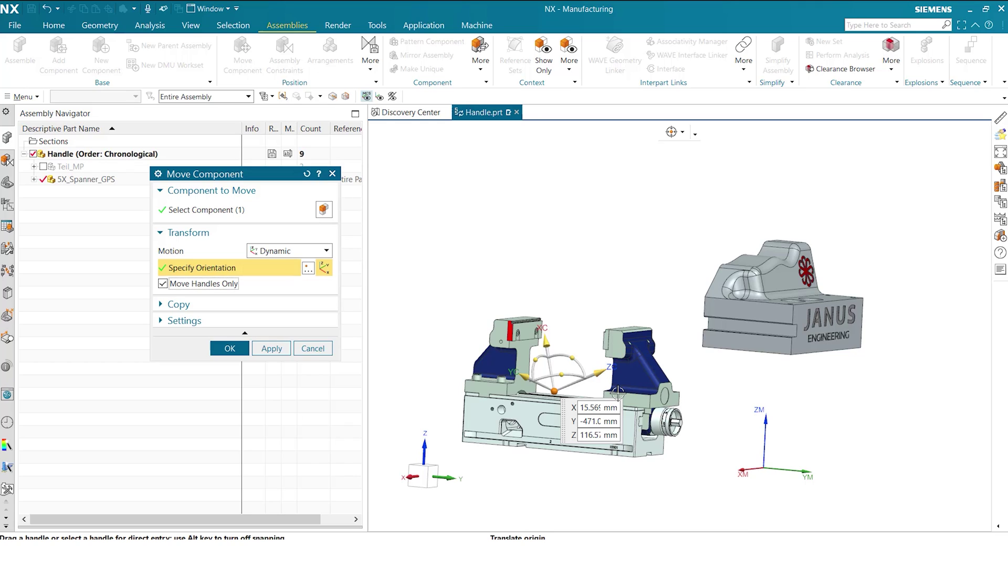
click(600, 372)
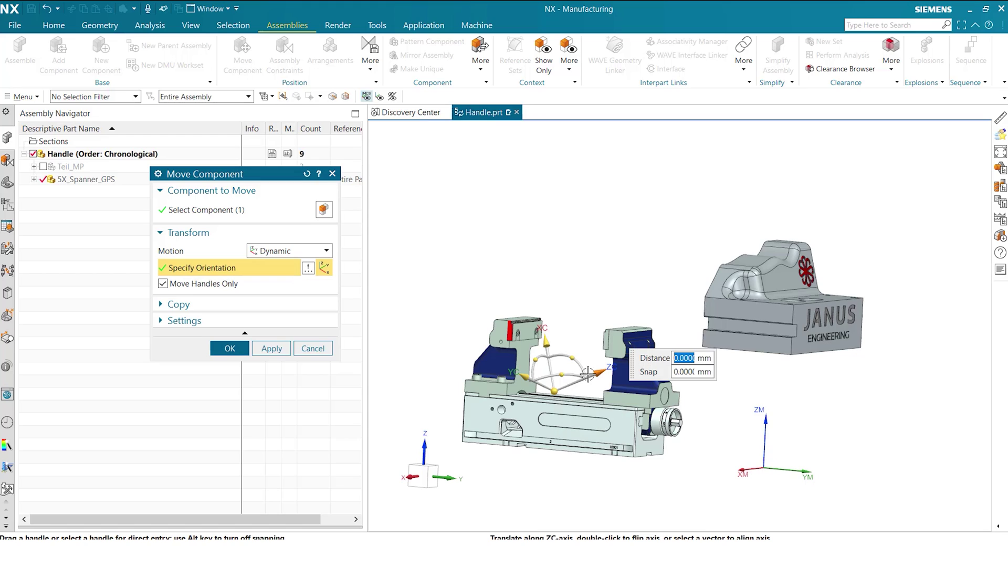
click(523, 375)
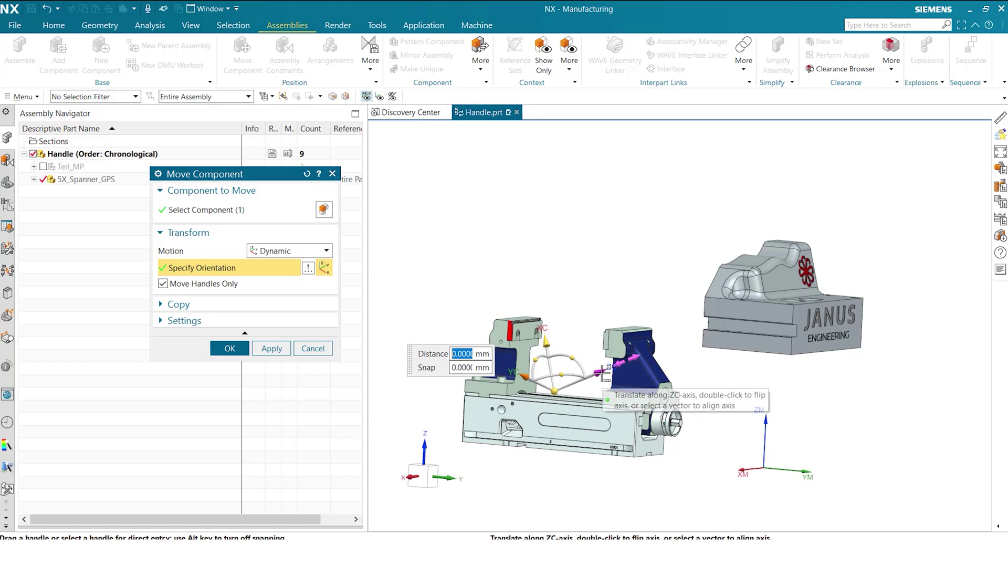
click(603, 375)
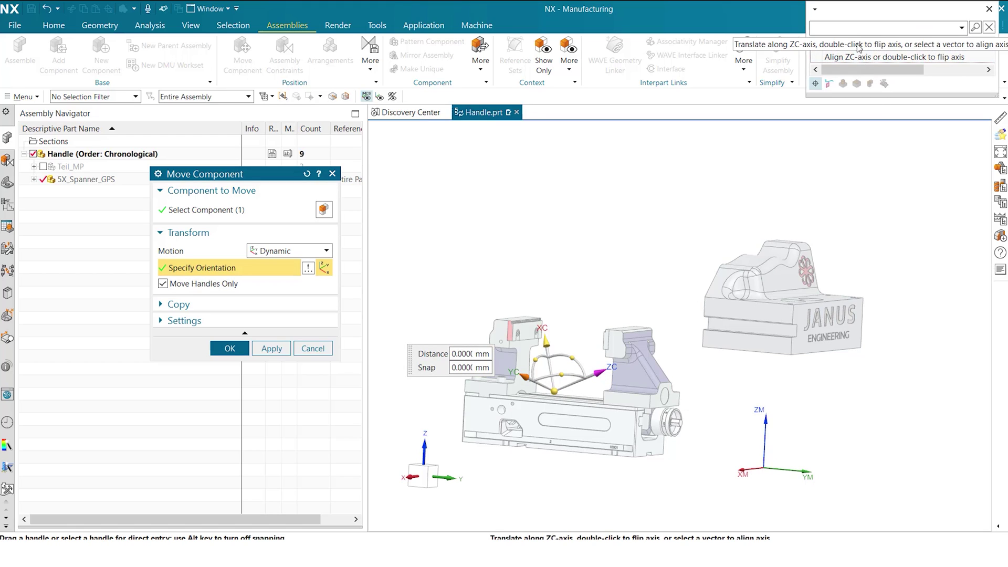
click(905, 44)
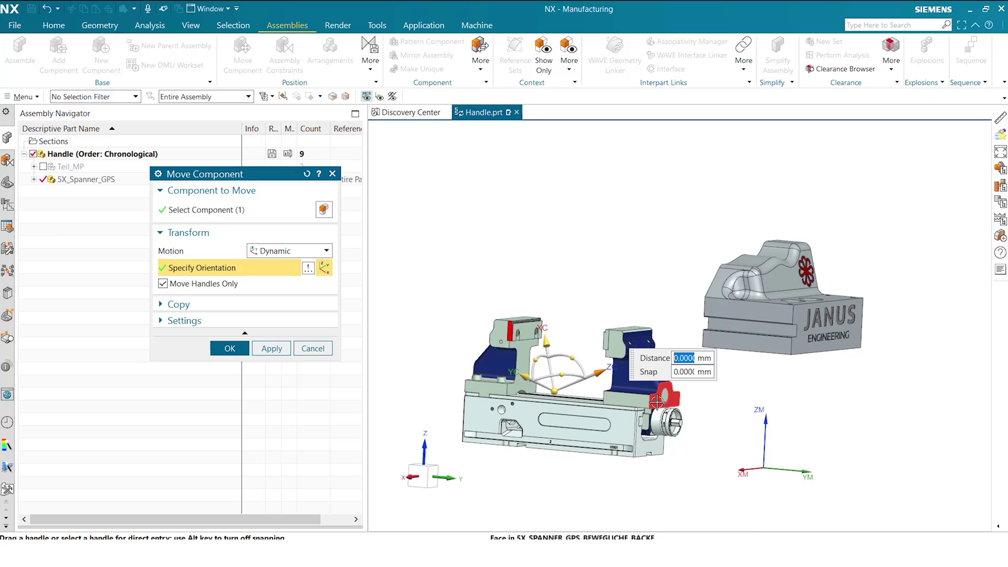
key(Return)
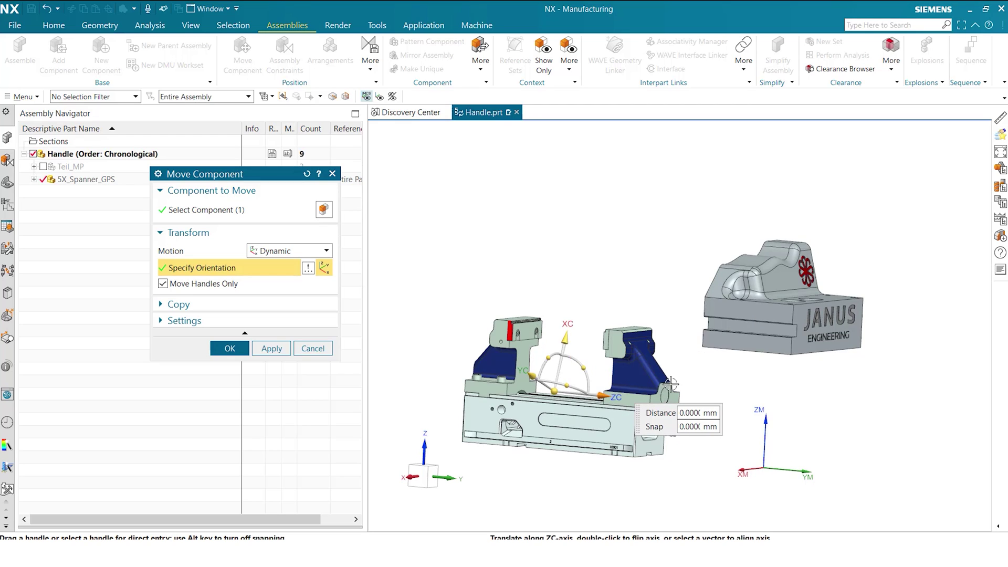
Step: Align the handles' ZC axis normal to a vise face and shift them 40 mm back along YC
middle_drag(658, 399, 668, 389)
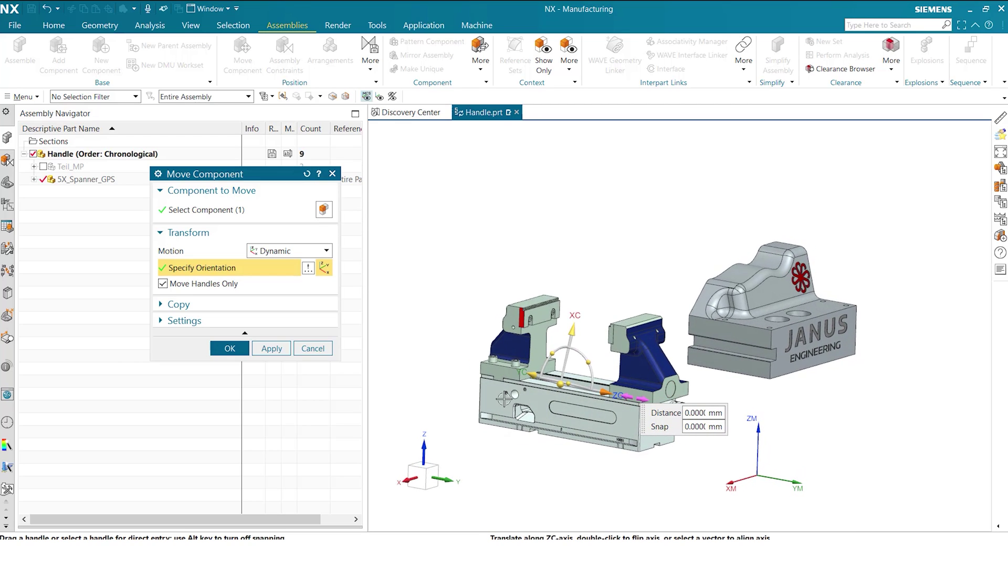
click(538, 375)
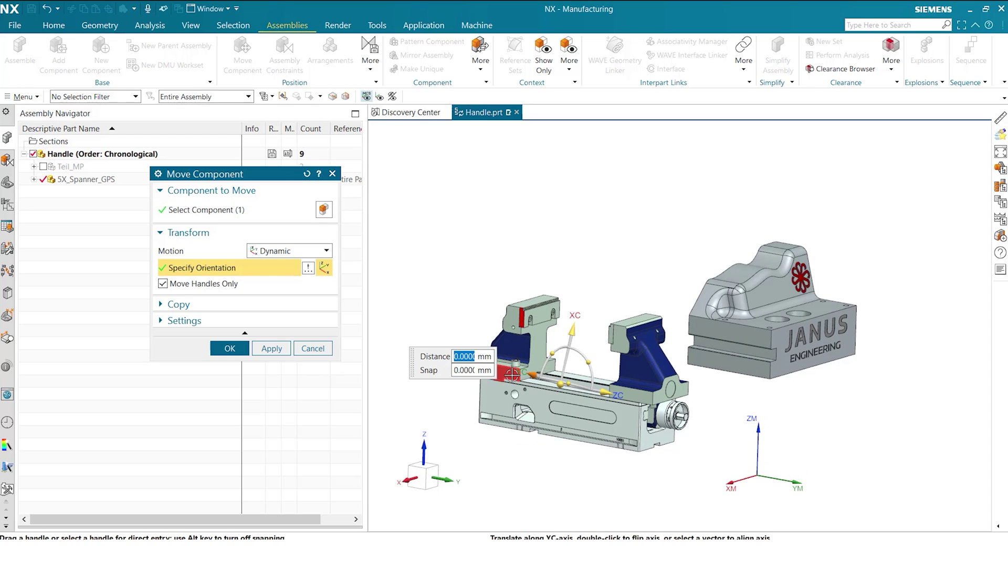
click(512, 374)
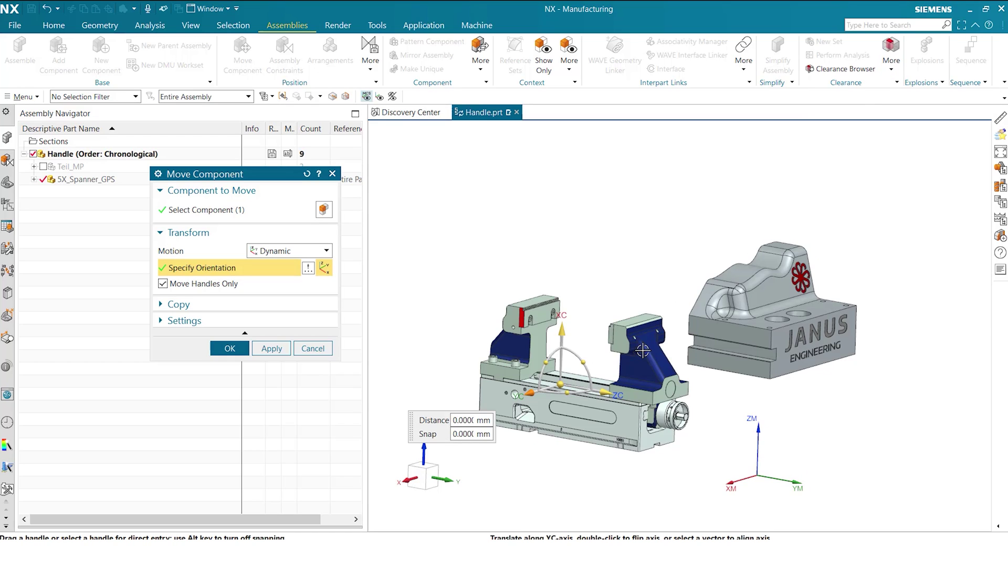
mouse_move(643, 352)
middle_down()
mouse_move(636, 393)
mouse_move(640, 380)
middle_up()
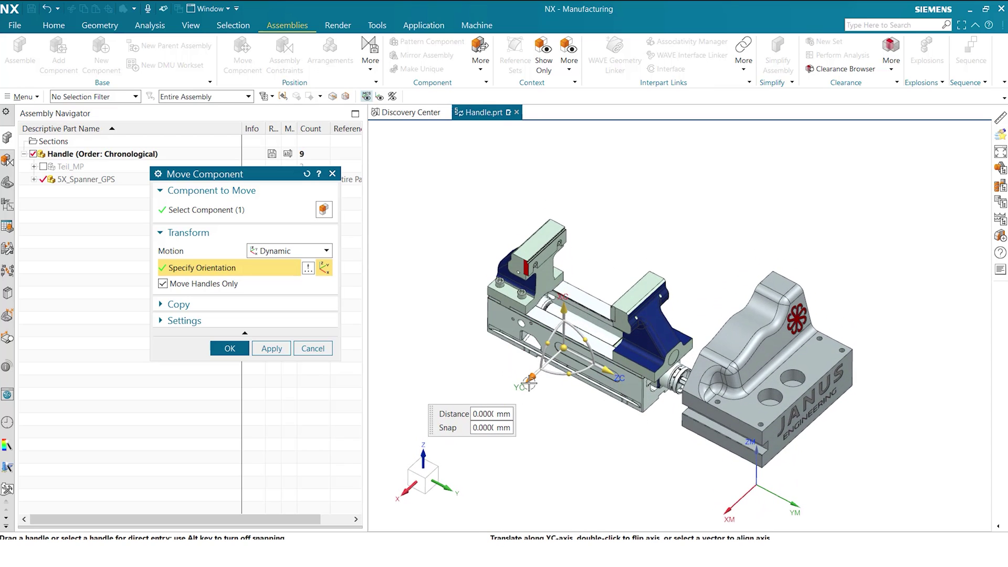
drag(528, 382, 618, 331)
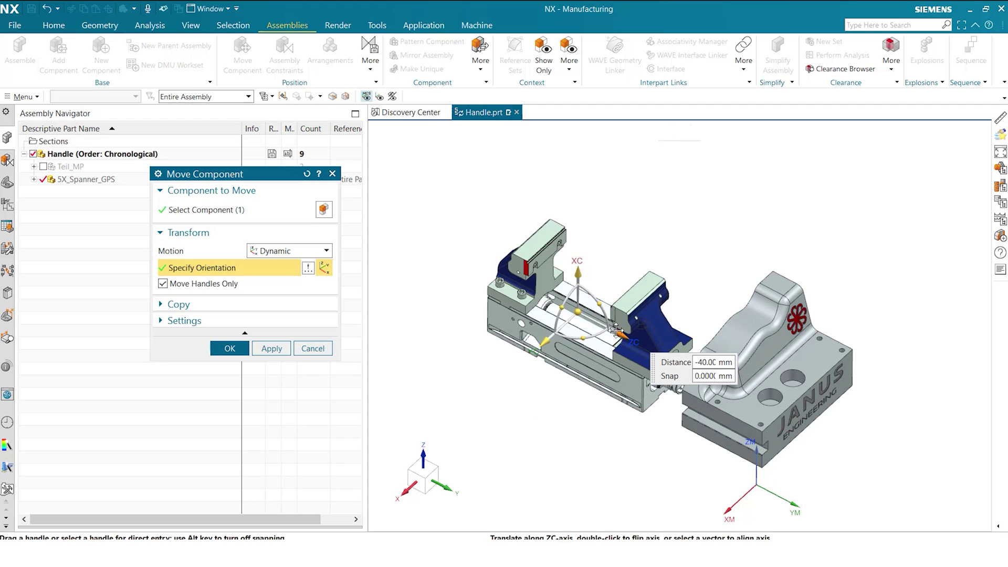
mouse_move(617, 330)
middle_down()
mouse_move(770, 325)
mouse_move(798, 304)
middle_up()
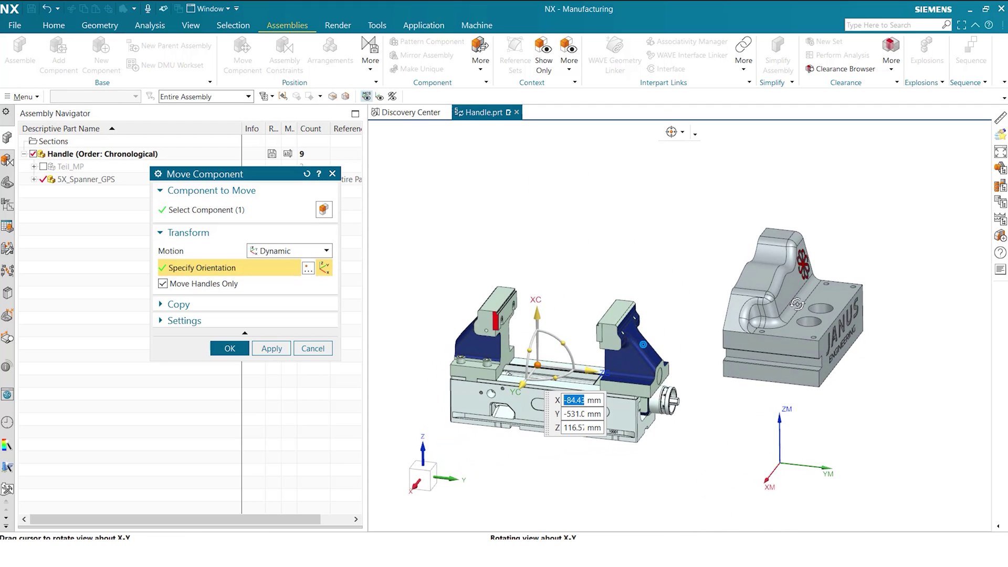
Step: Turn off Move Handles Only and slide the vise along ZC and 85 mm along YC under the workpiece
click(220, 285)
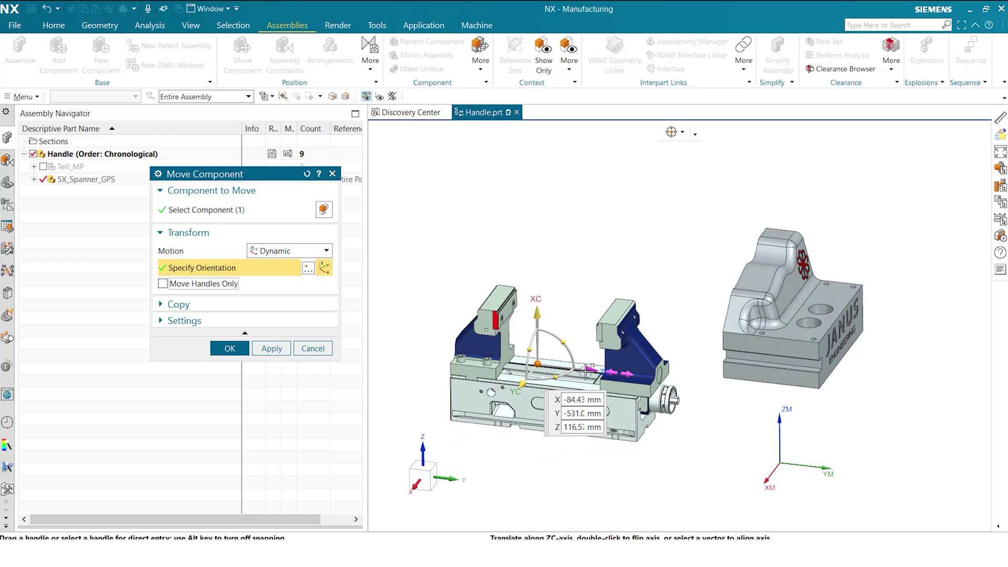
drag(586, 368, 823, 423)
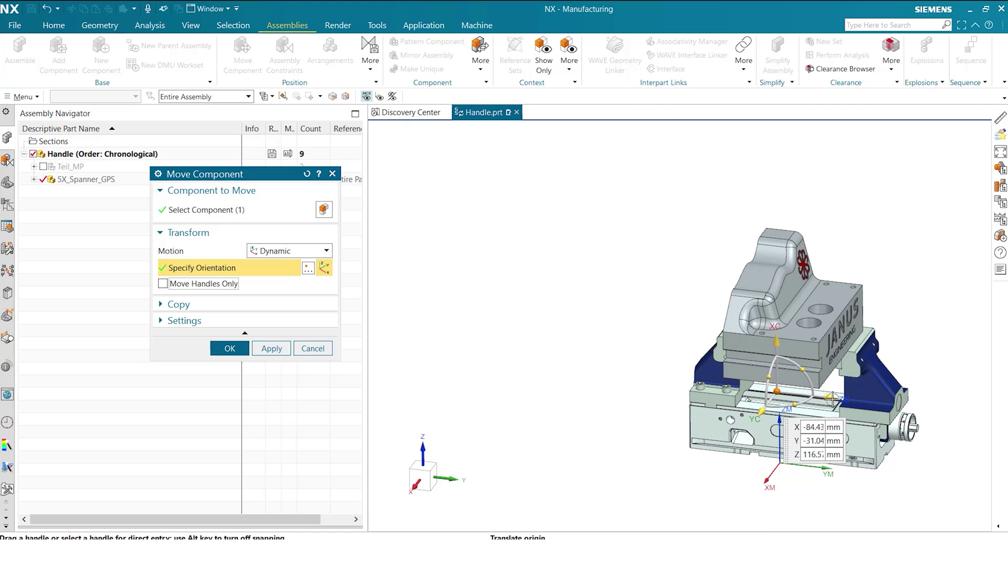
click(762, 411)
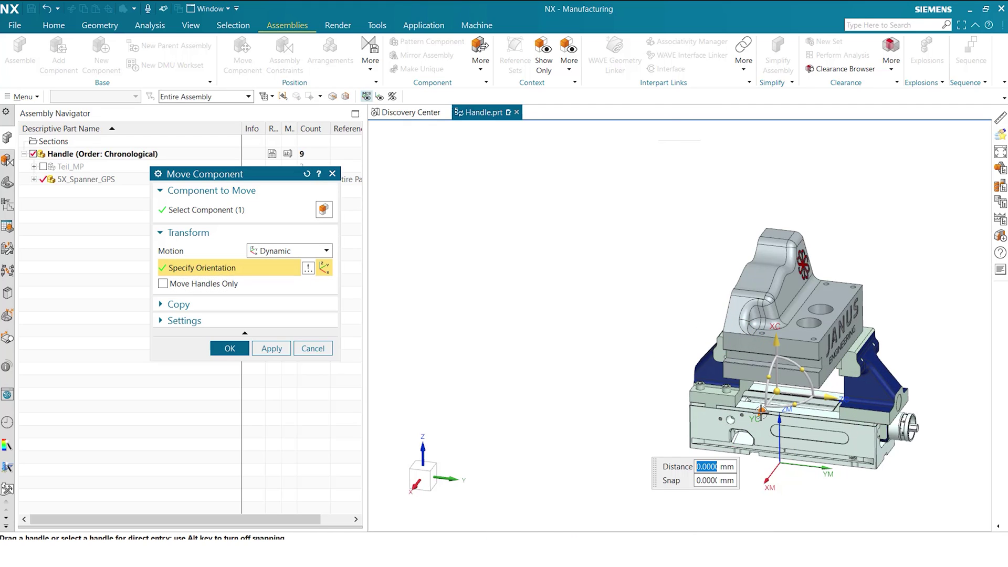
click(740, 372)
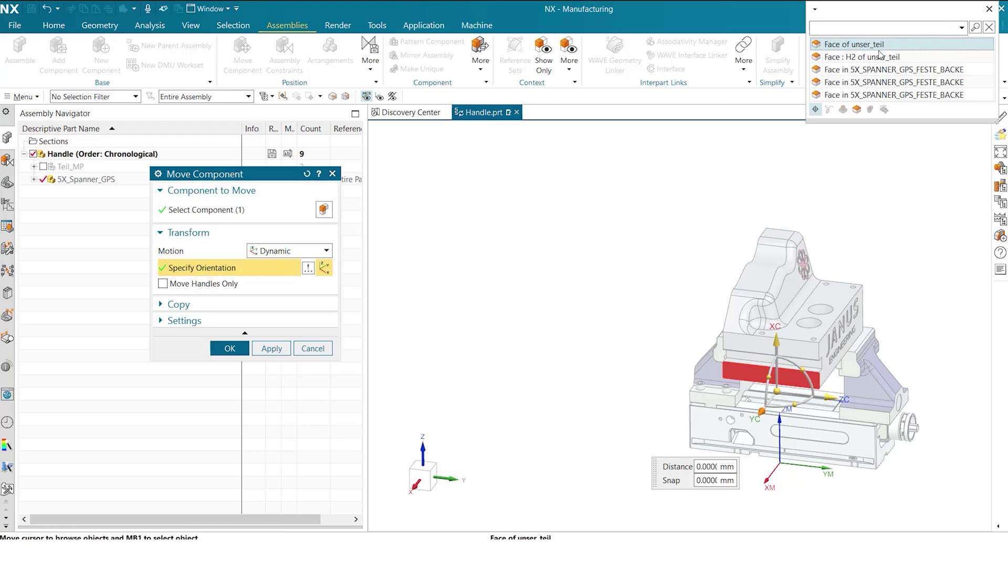
click(877, 49)
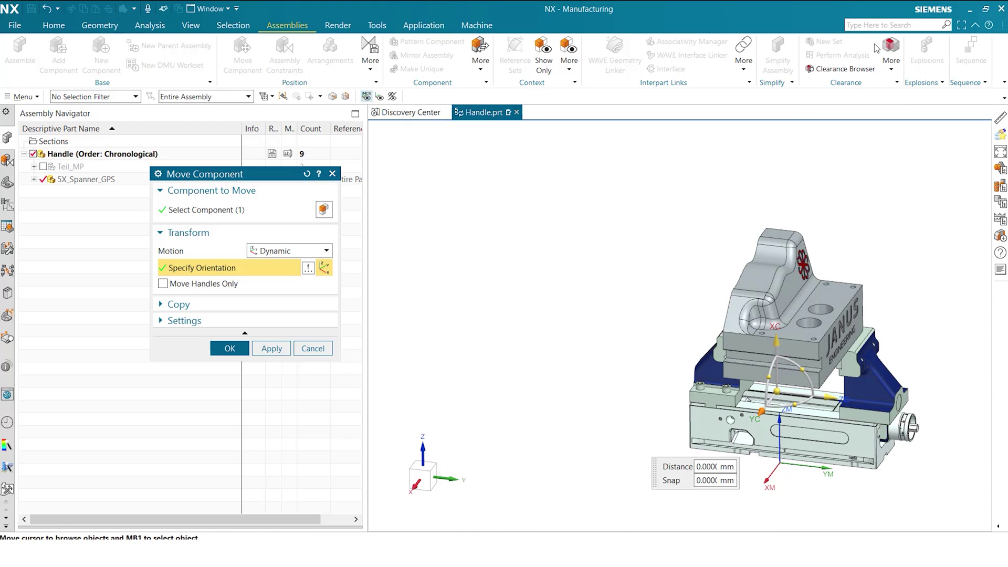
click(841, 400)
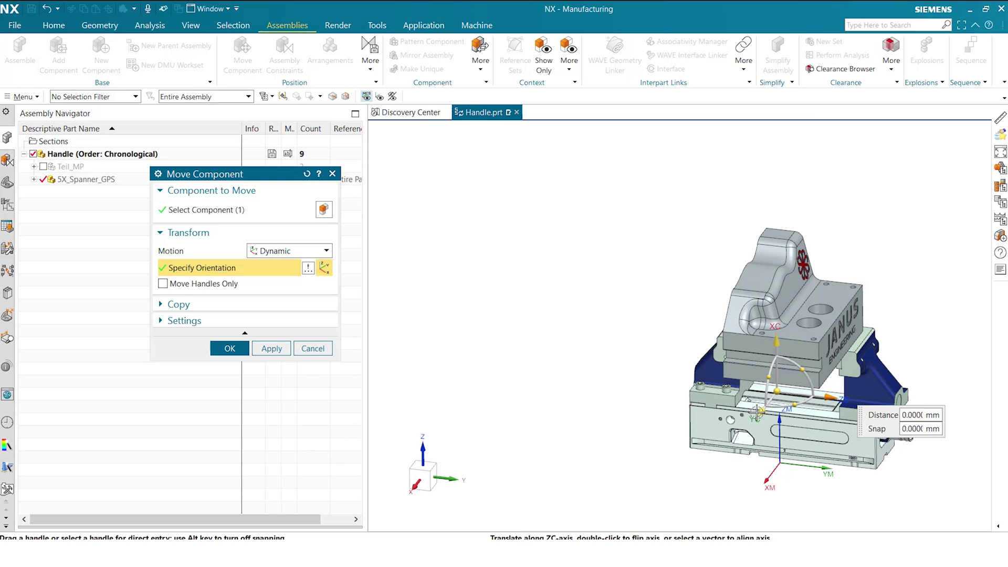
drag(761, 412, 748, 428)
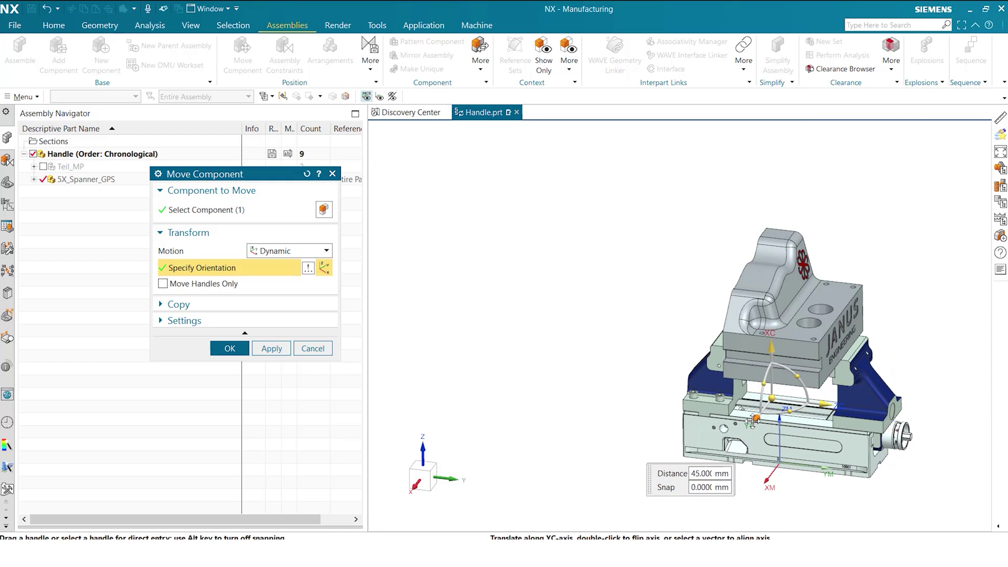
middle_drag(748, 425, 826, 377)
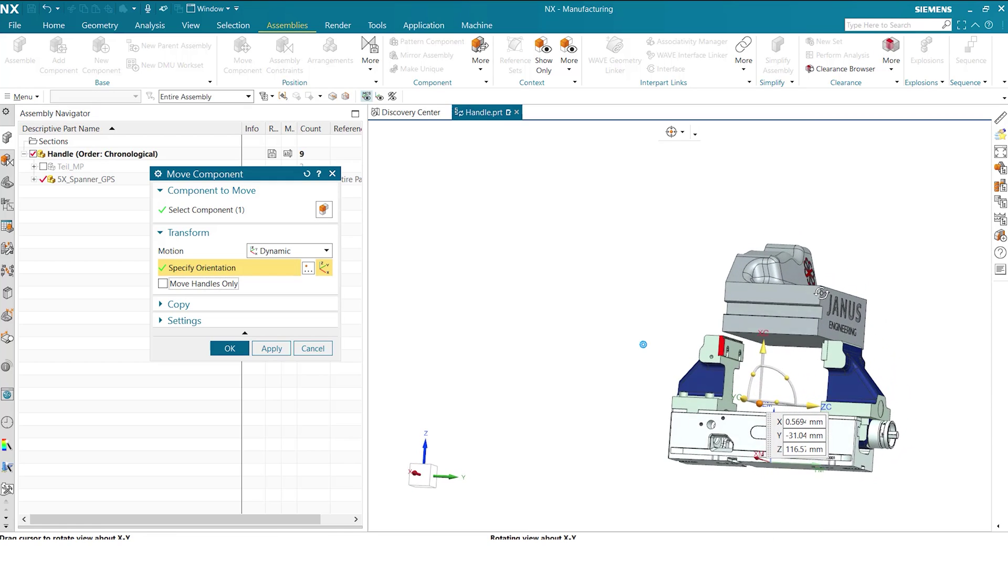
drag(811, 408, 826, 408)
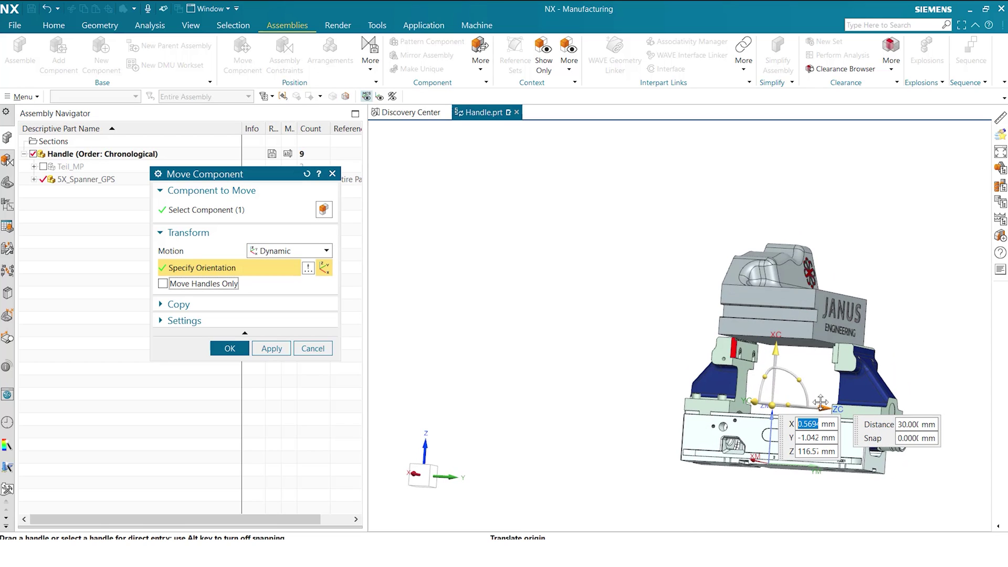